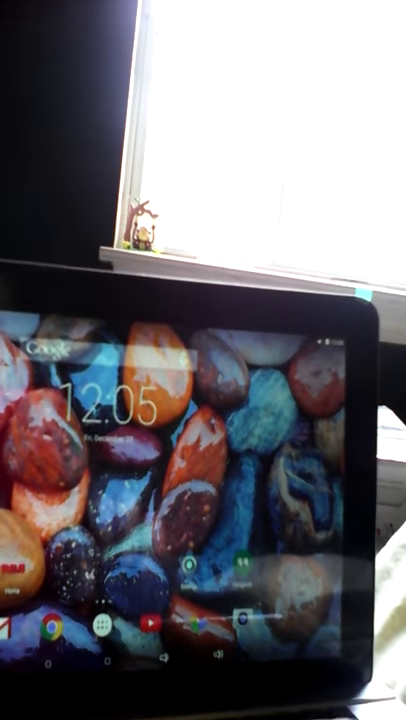
left_click_drag(170, 330, 170, 480)
left_click(170, 600)
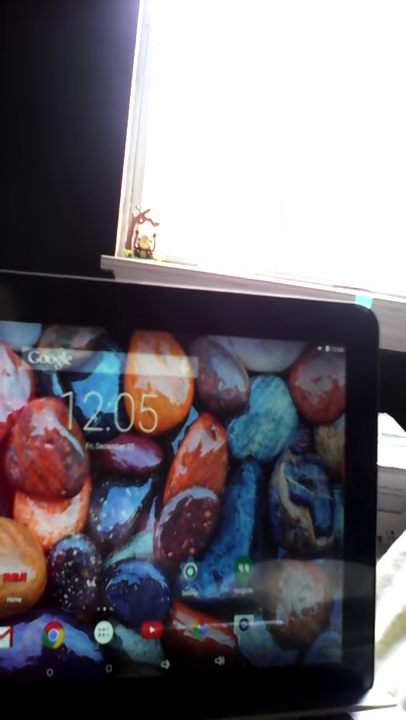